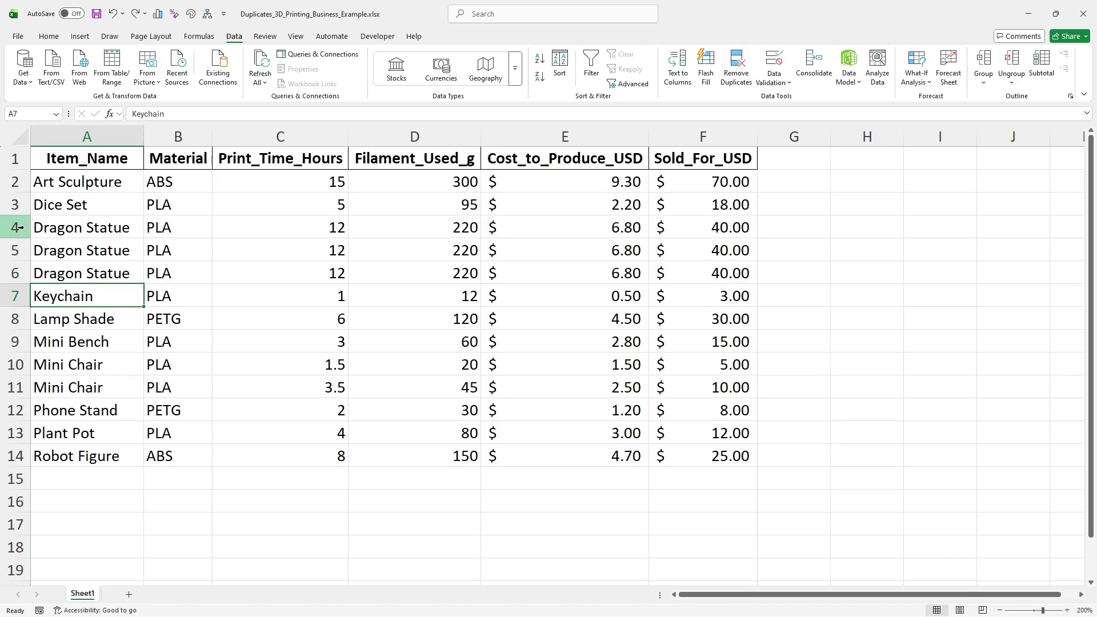
- Fill the three identical Dragon Statue rows, A4:F6, with yellow
left_click_drag(19, 228, 32, 276)
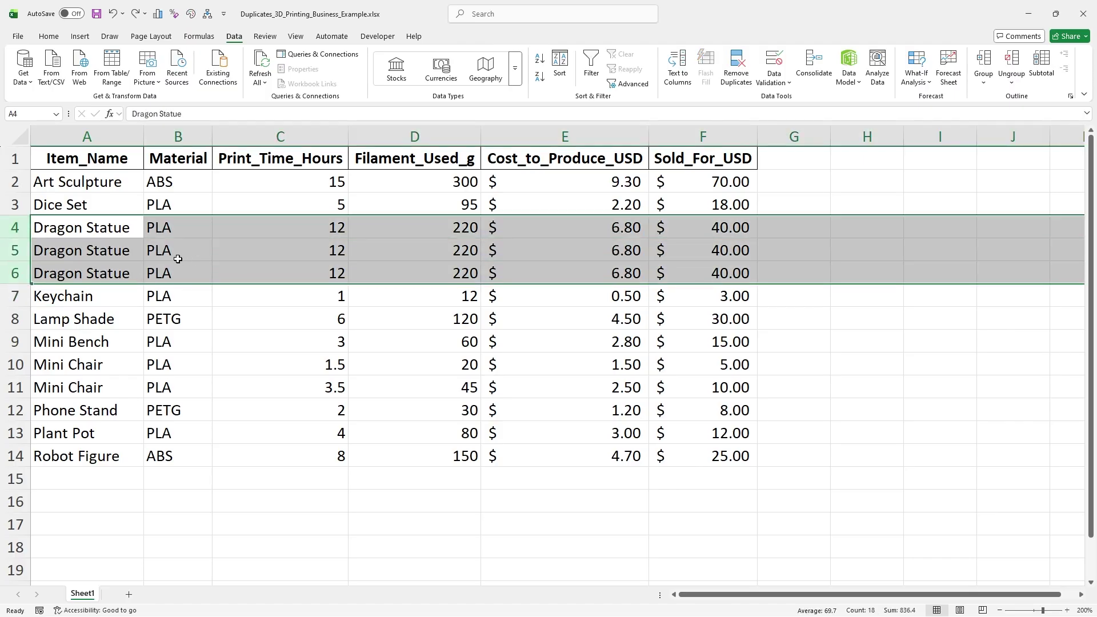
left_click(173, 259)
left_click_drag(121, 221, 673, 273)
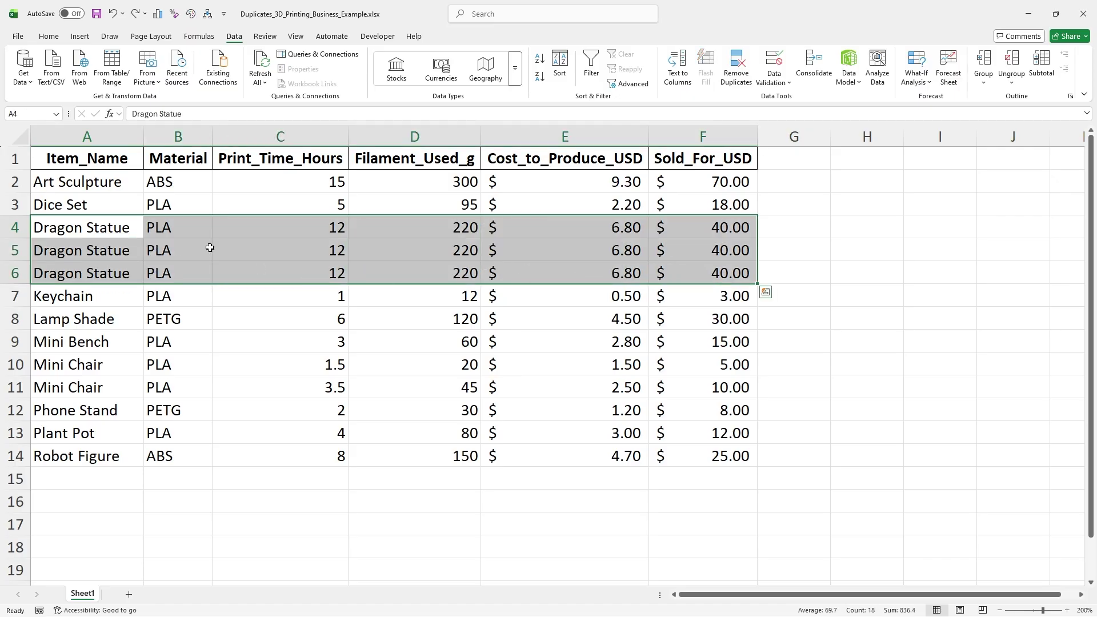
left_click(49, 36)
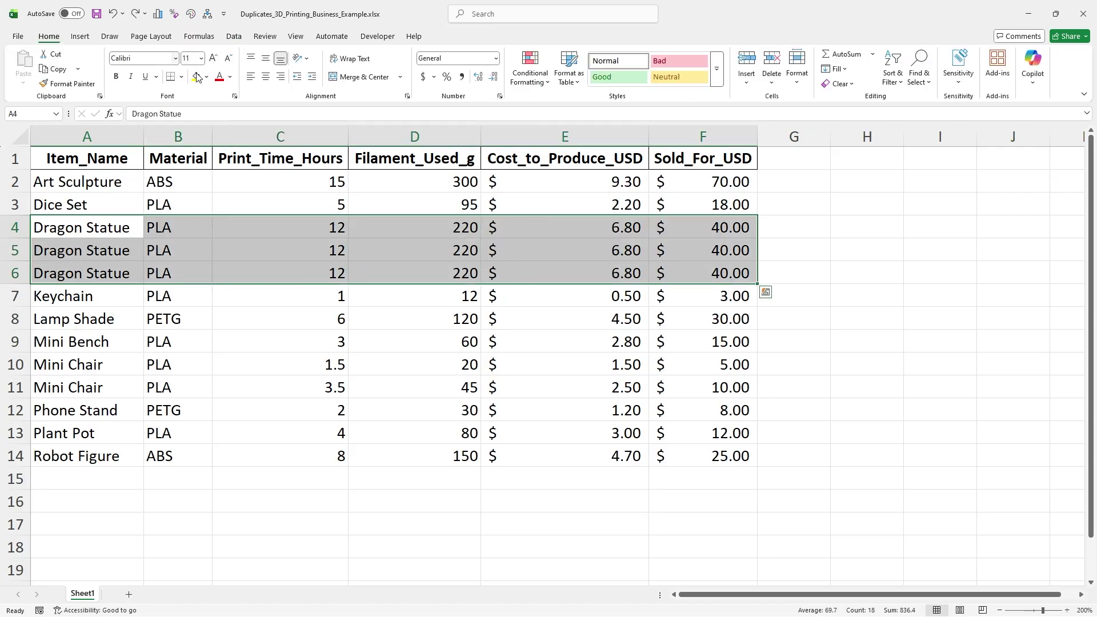
left_click(197, 76)
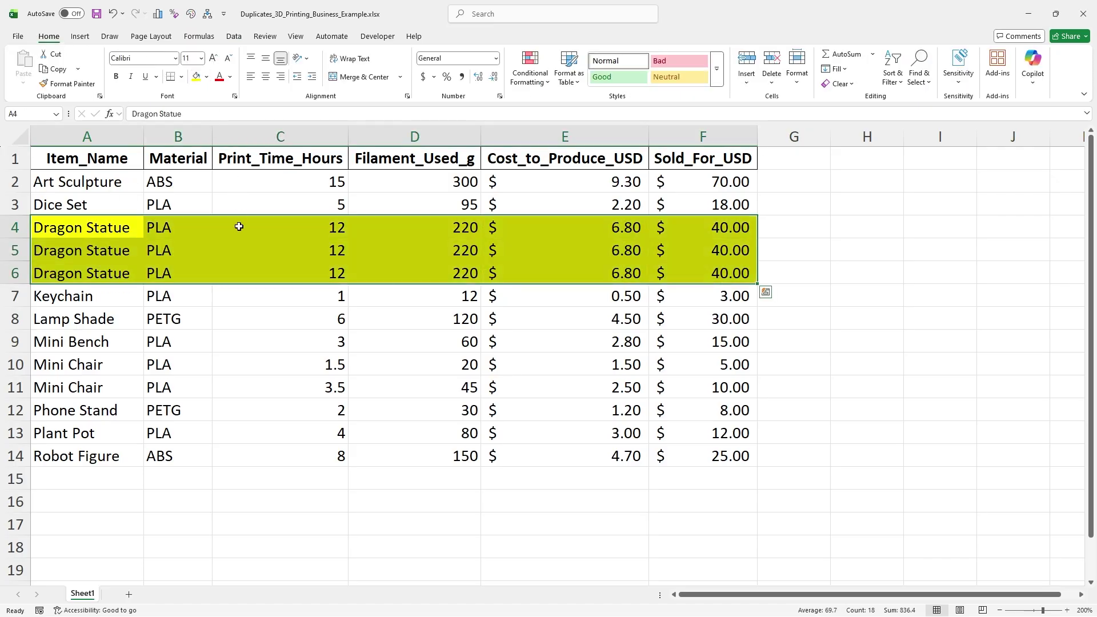
left_click(115, 317)
- Fill the two Mini Chair names in the Item_Name column, A10:A11, with yellow
left_click_drag(81, 367, 685, 378)
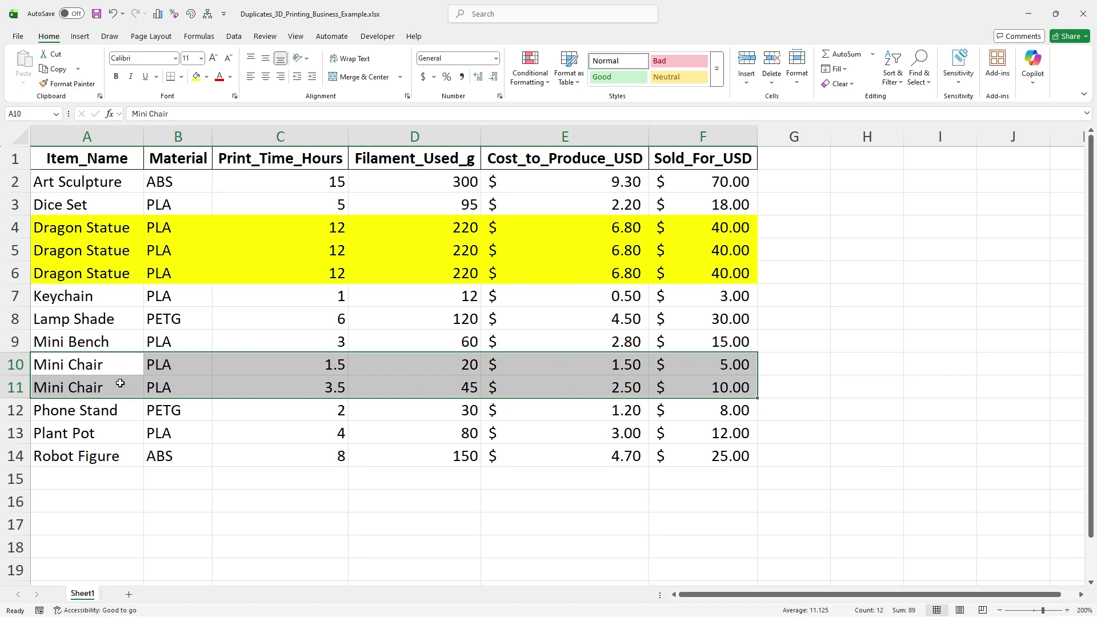
left_click(109, 367)
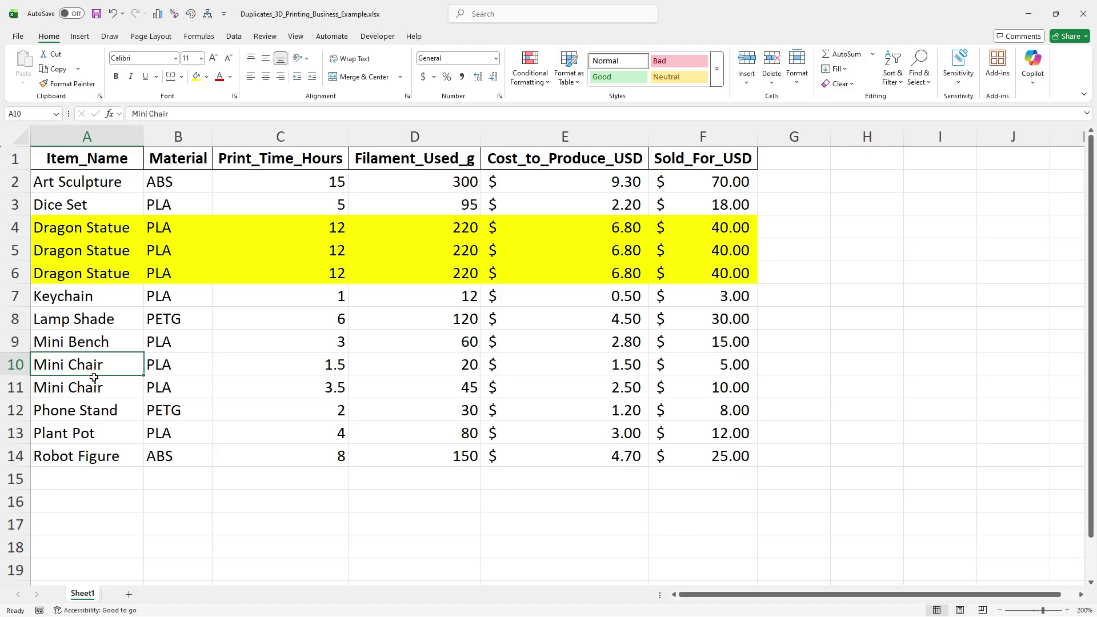
left_click(86, 136)
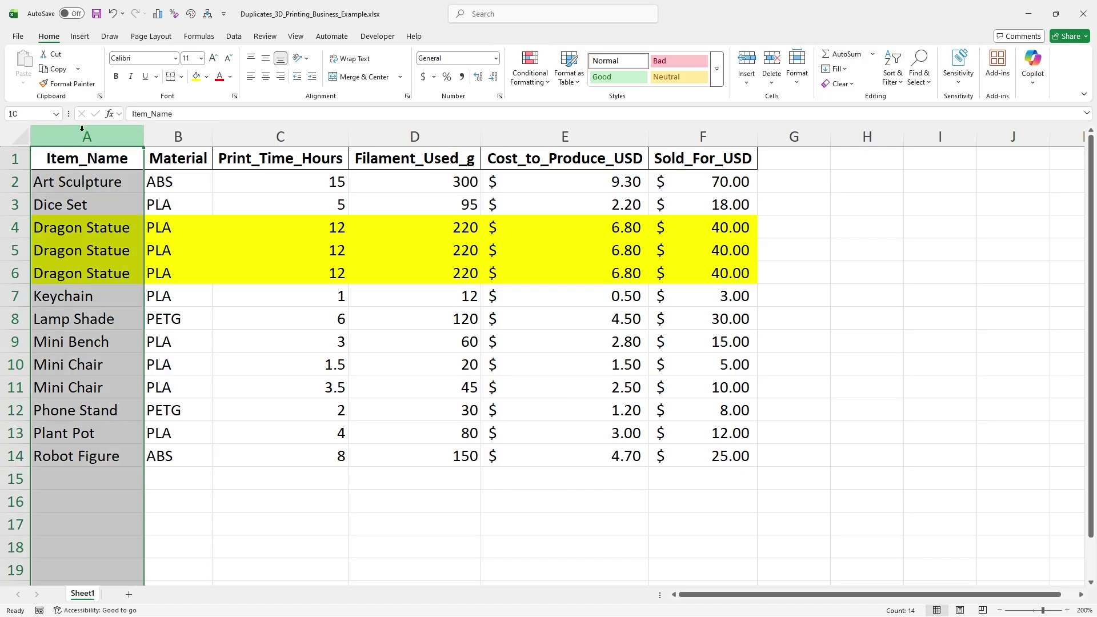
left_click(87, 367)
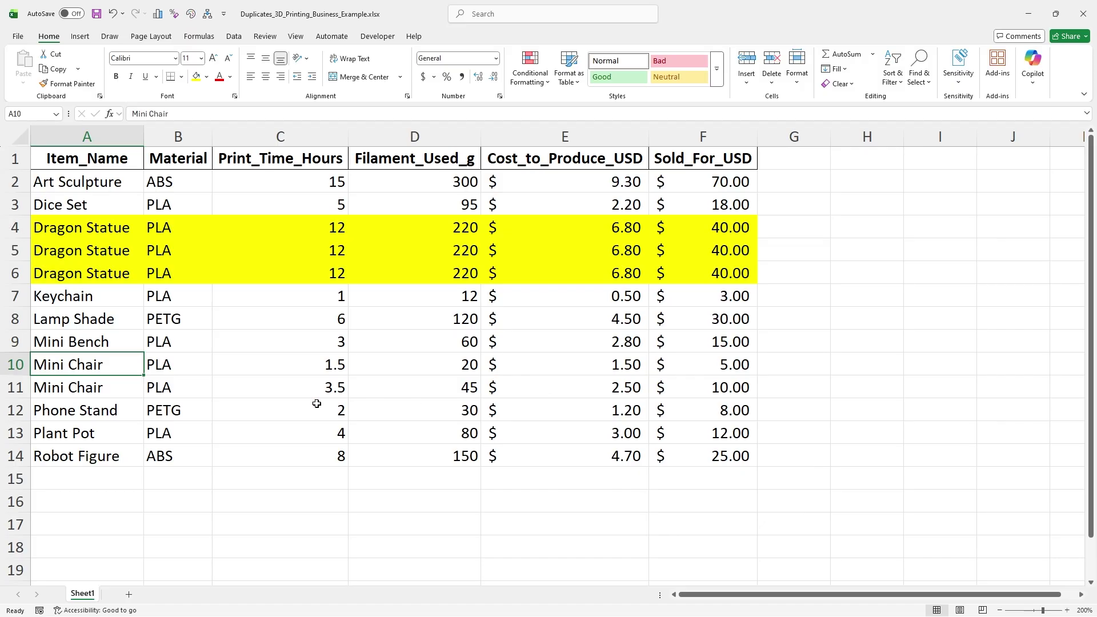
left_click(44, 378, "shift")
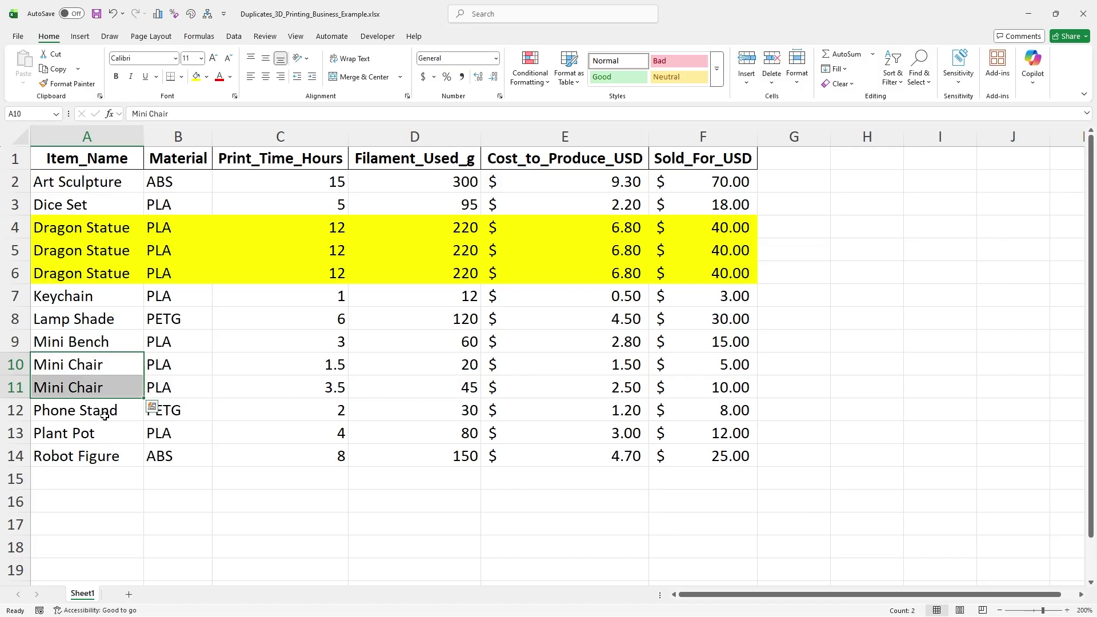
left_click(196, 76)
left_click(232, 281)
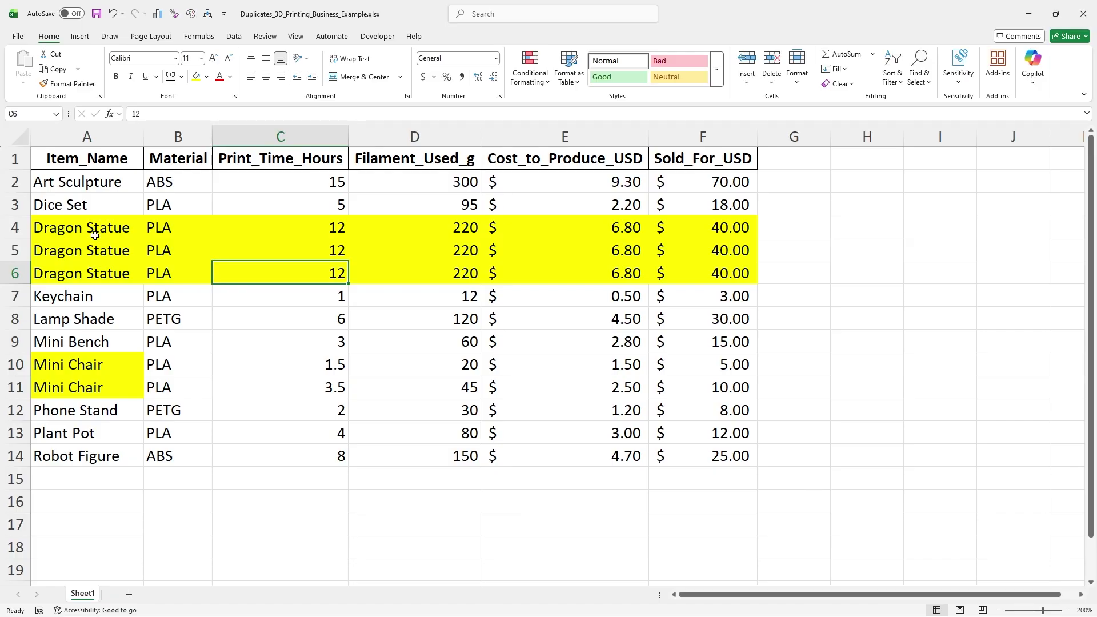
- Remove duplicate rows from the table, treating the first row as headers and comparing all six columns
left_click_drag(94, 234, 696, 266)
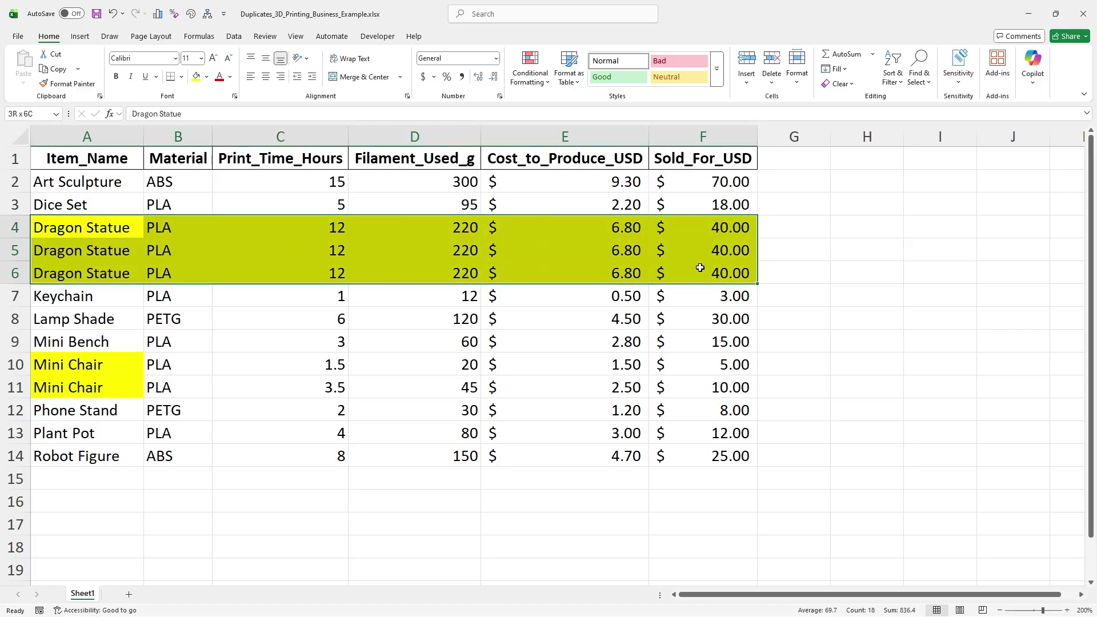
left_click_drag(699, 267, 699, 267)
left_click(93, 232)
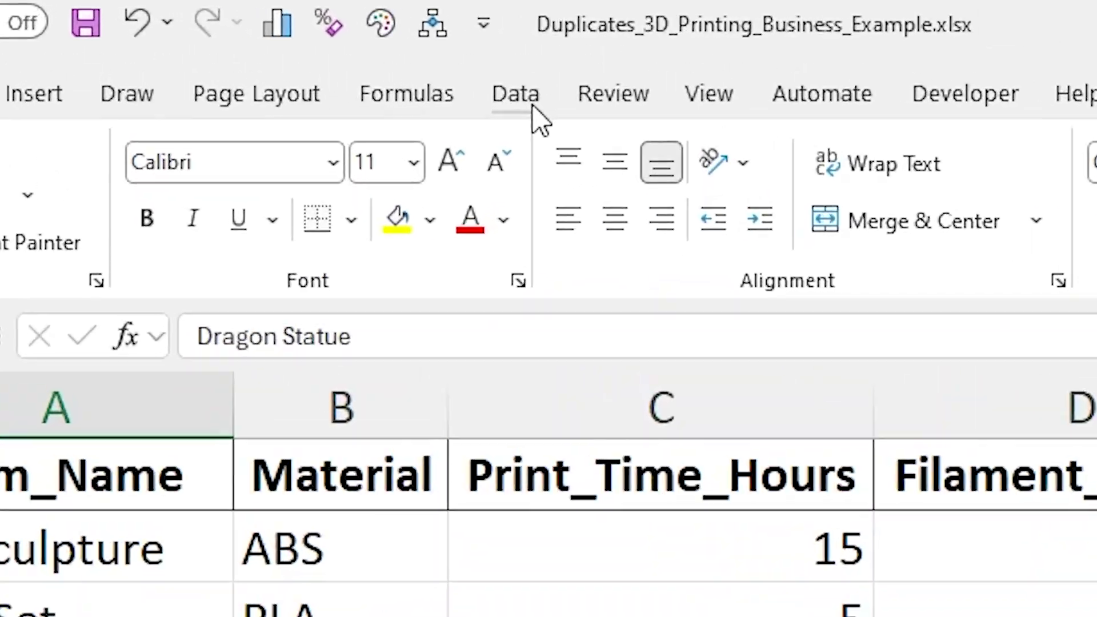
left_click(239, 35)
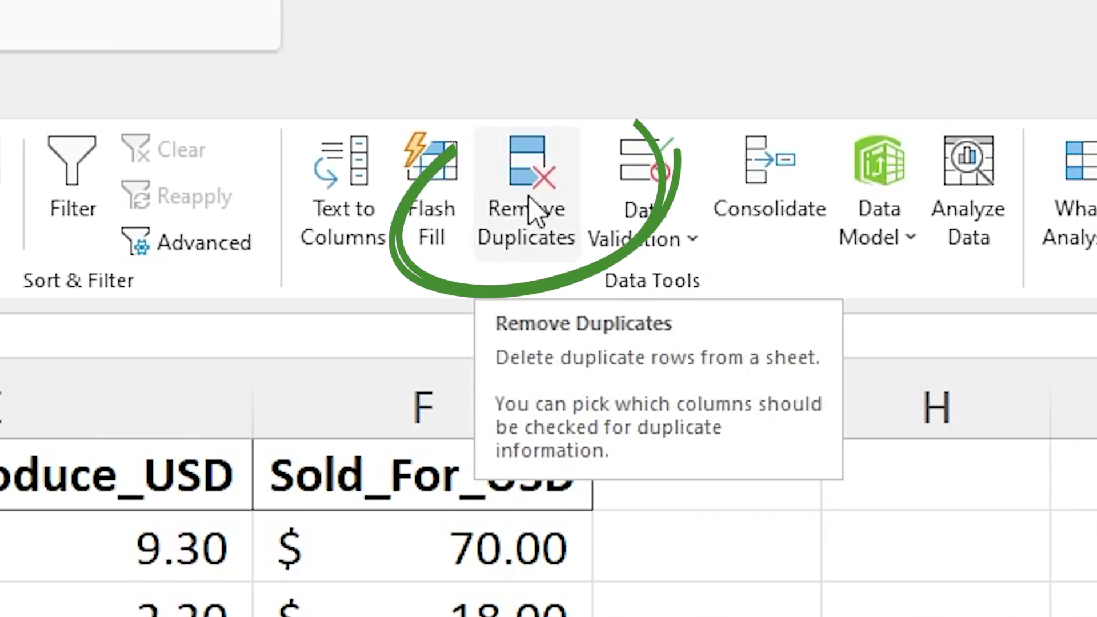
left_click(529, 210)
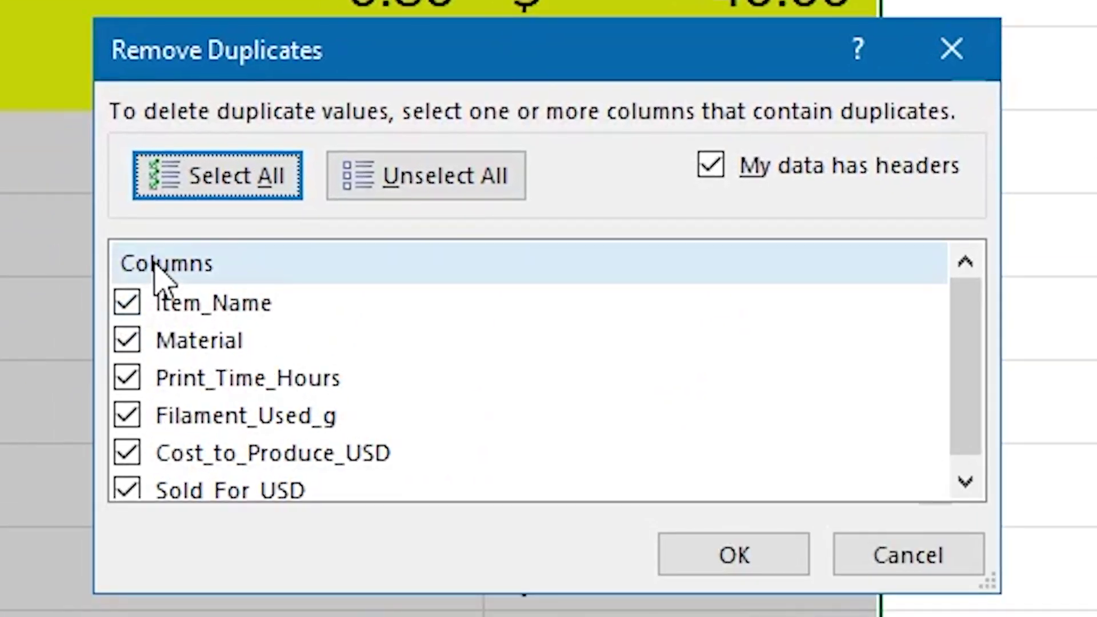
scroll(202, 453, "down", 1)
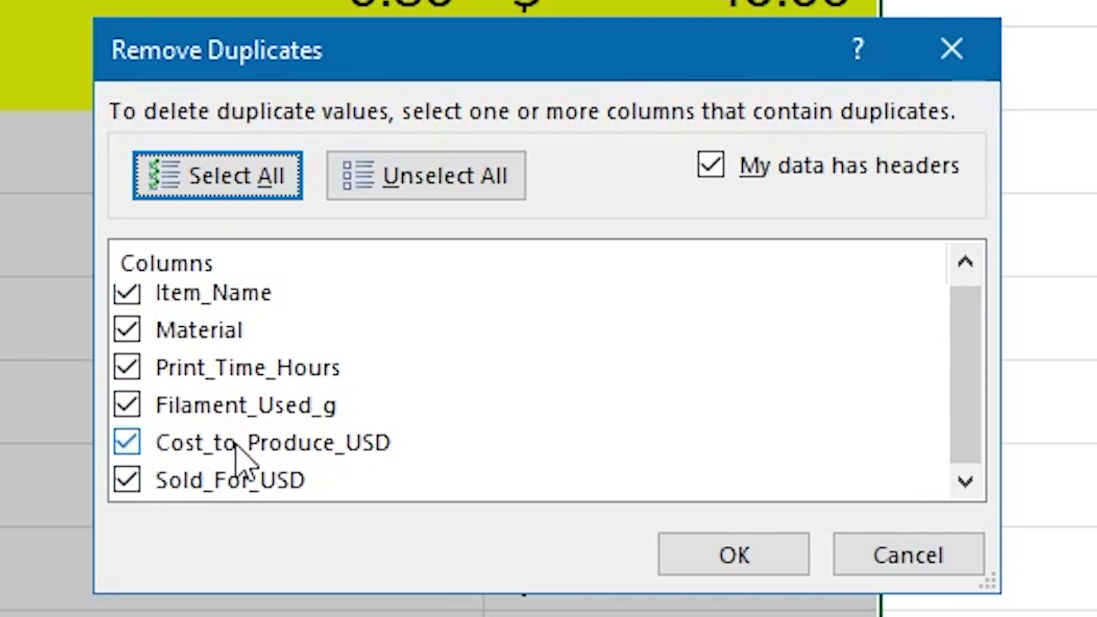
scroll(360, 380, "up", 1)
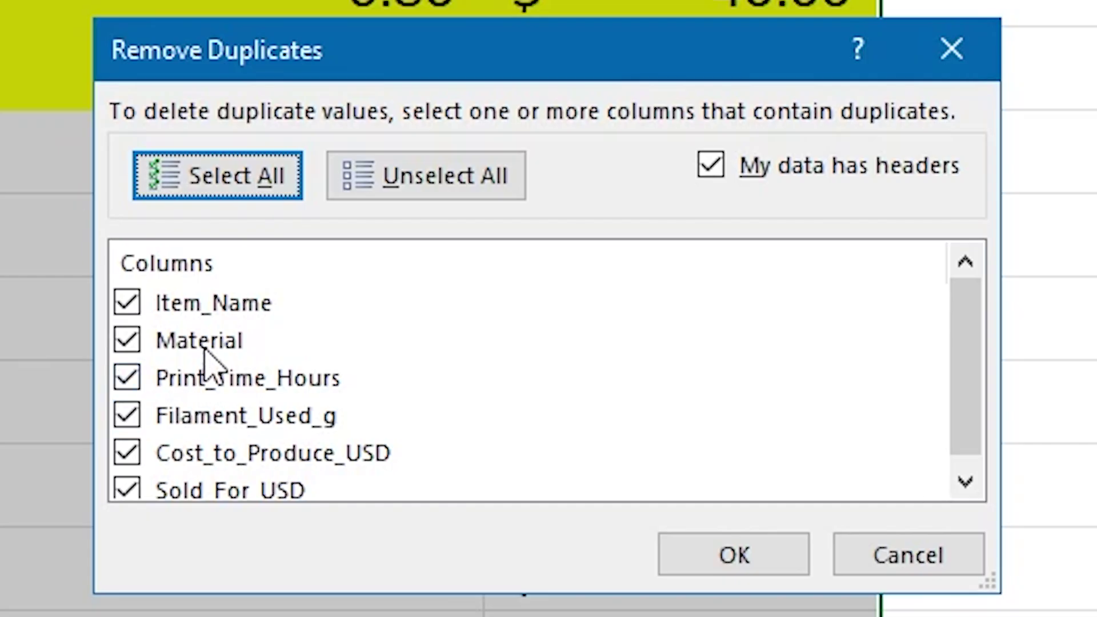
scroll(208, 359, "down", 1)
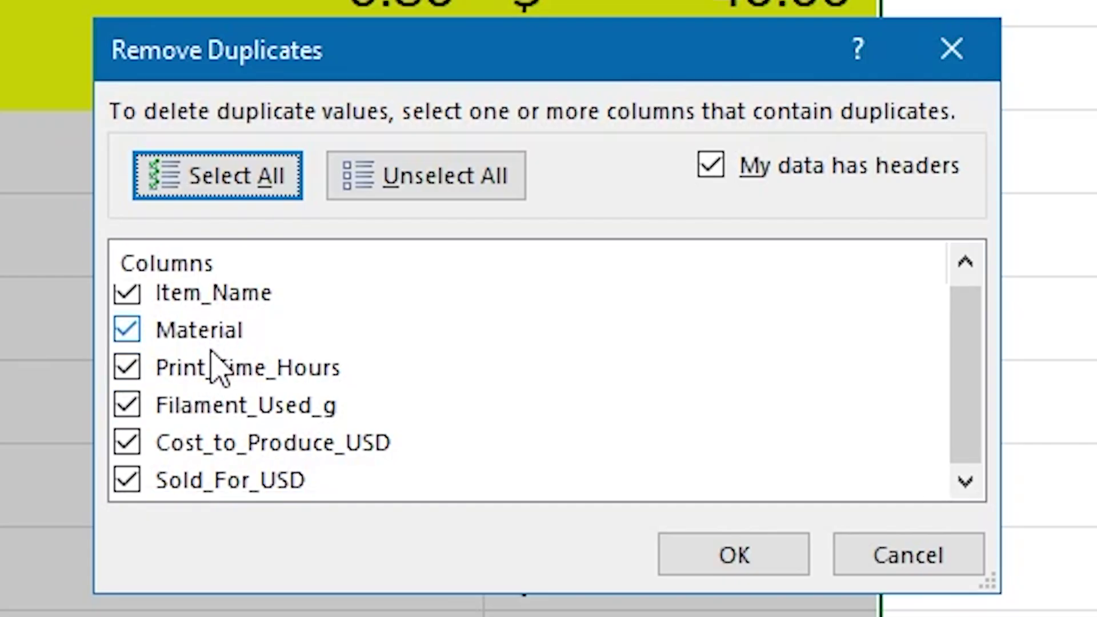
left_click(737, 556)
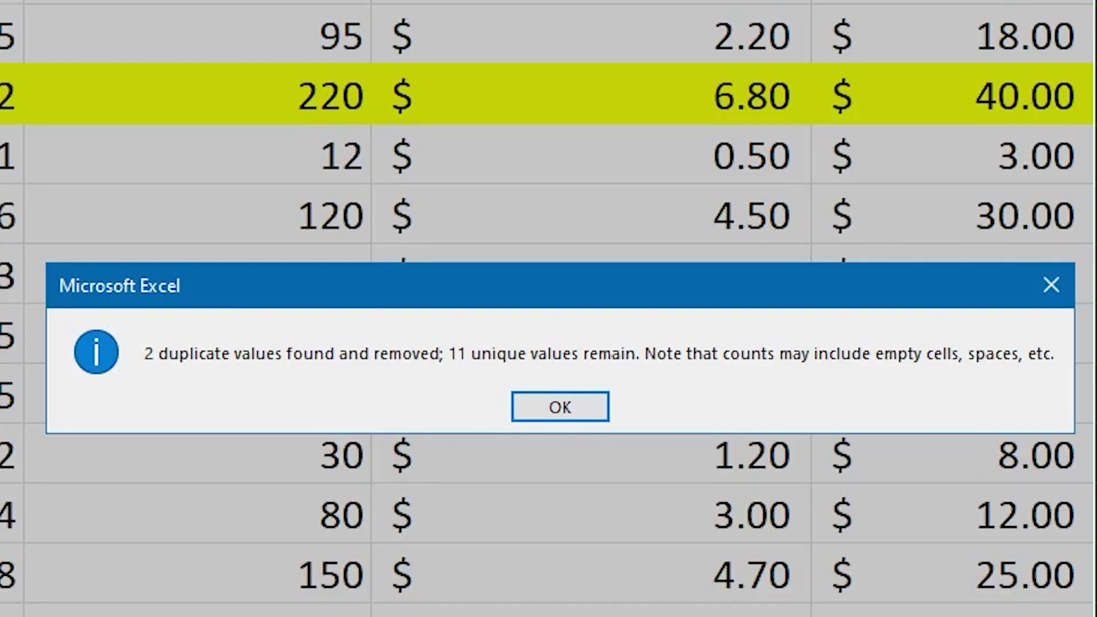
left_click(563, 416)
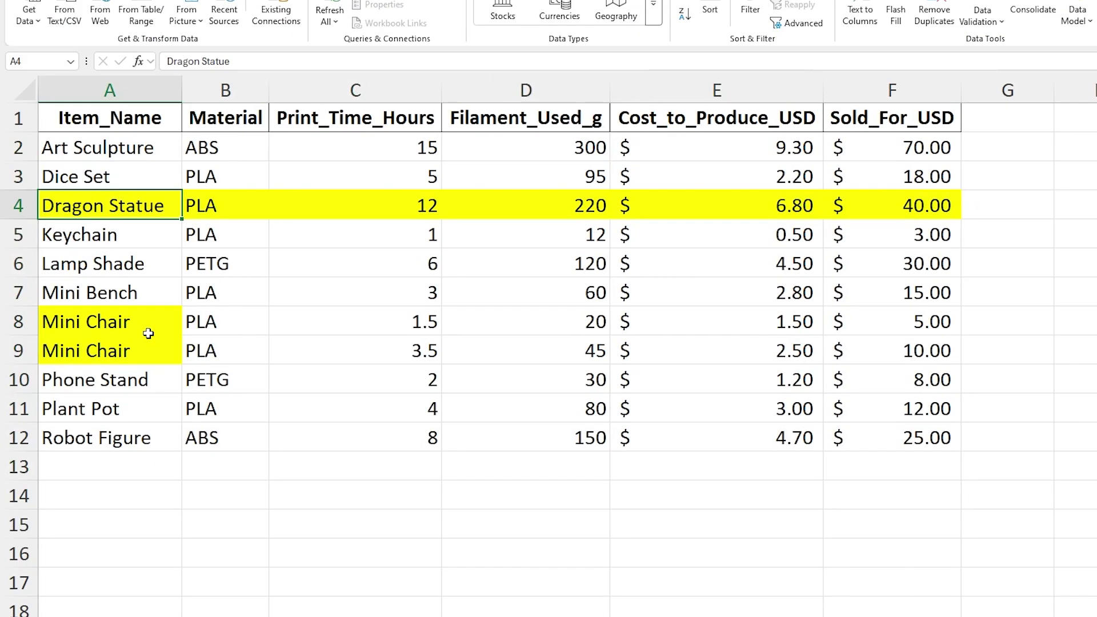
- Compare the two Mini Chair rows column by column, and check the Dragon Statue entry and the Item_Name column
left_click_drag(148, 333, 885, 345)
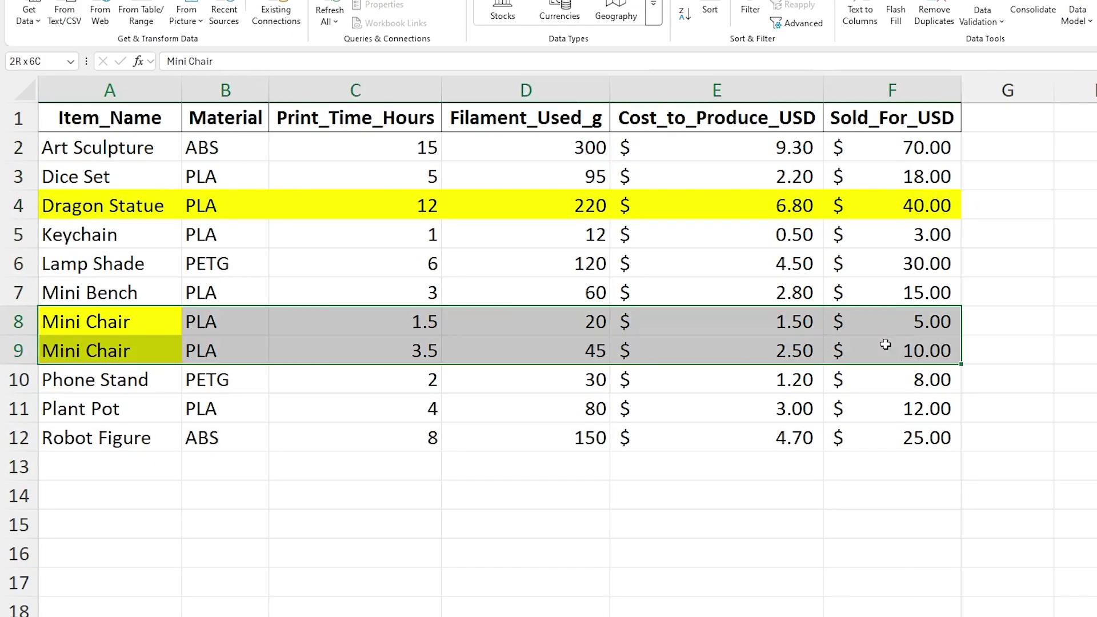
left_click(316, 327)
left_click(386, 341)
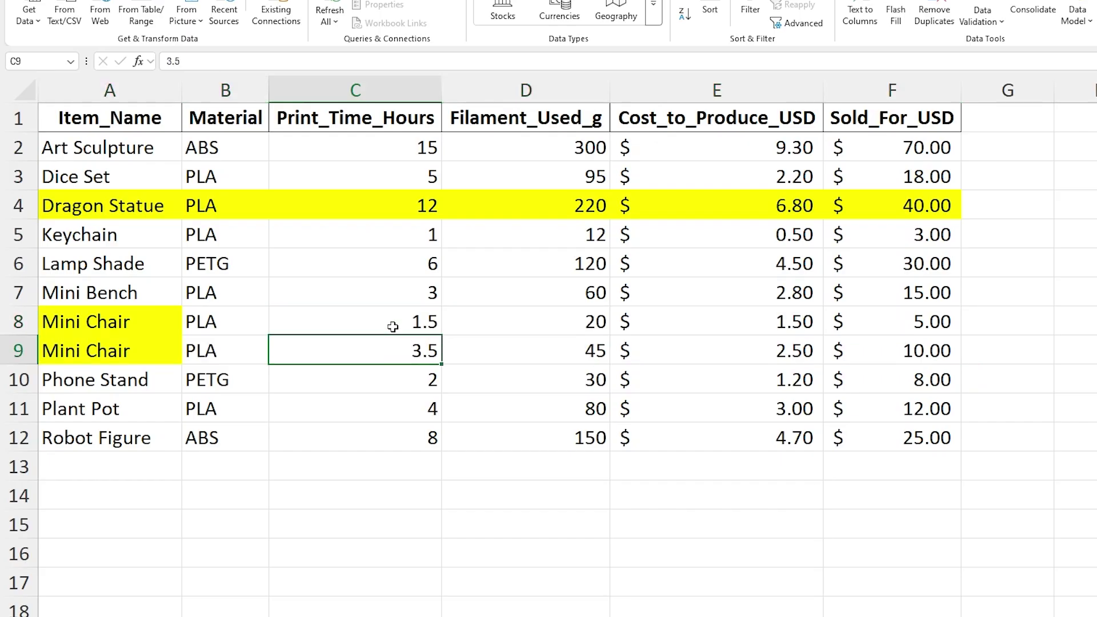
left_click(392, 324)
left_click_drag(125, 321, 784, 333)
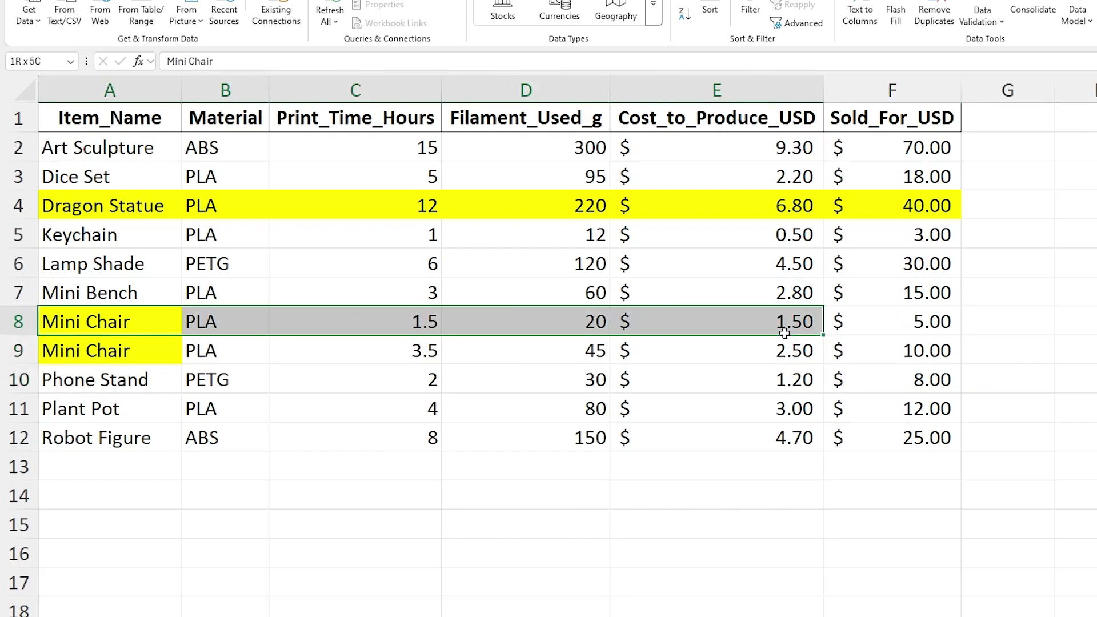
left_click(138, 329)
left_click(144, 207)
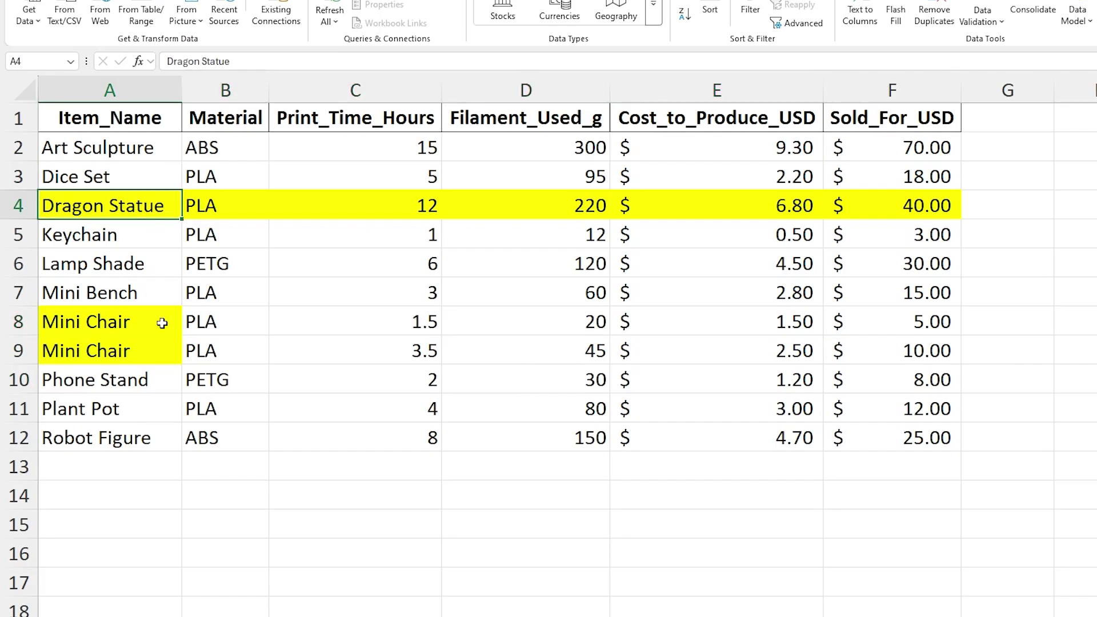
left_click(142, 324)
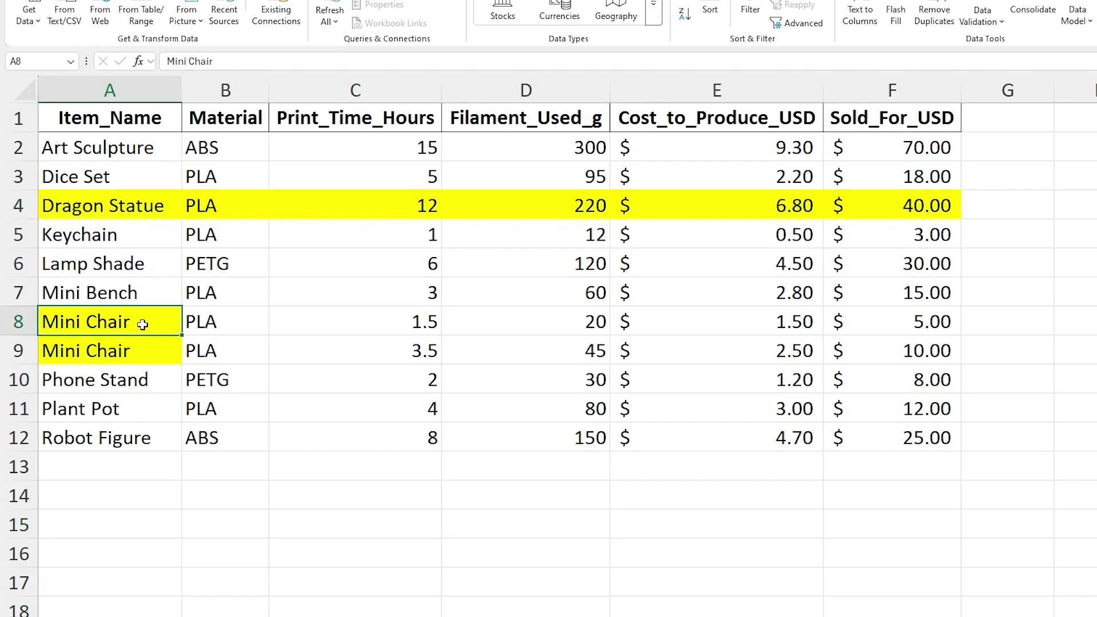
left_click(107, 87)
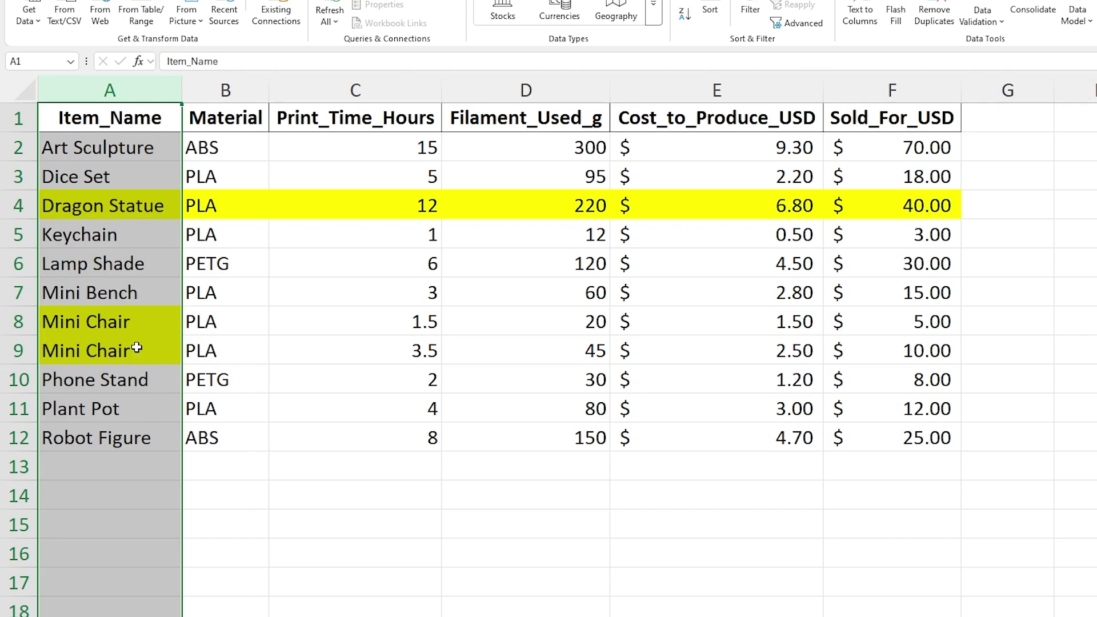
left_click(71, 351)
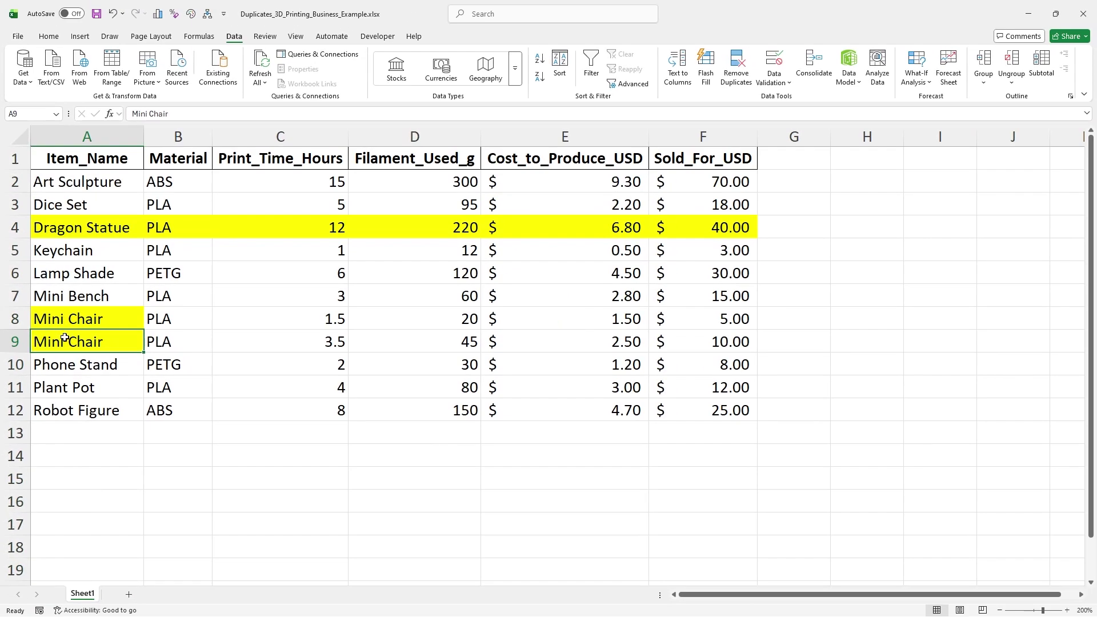
left_click(23, 320)
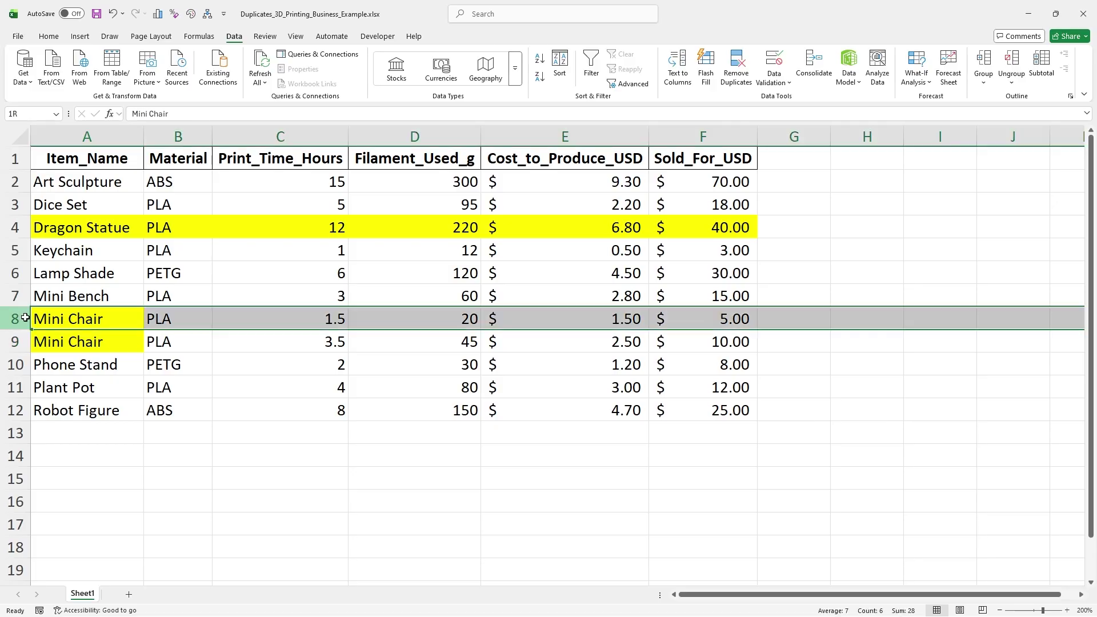
left_click(73, 341)
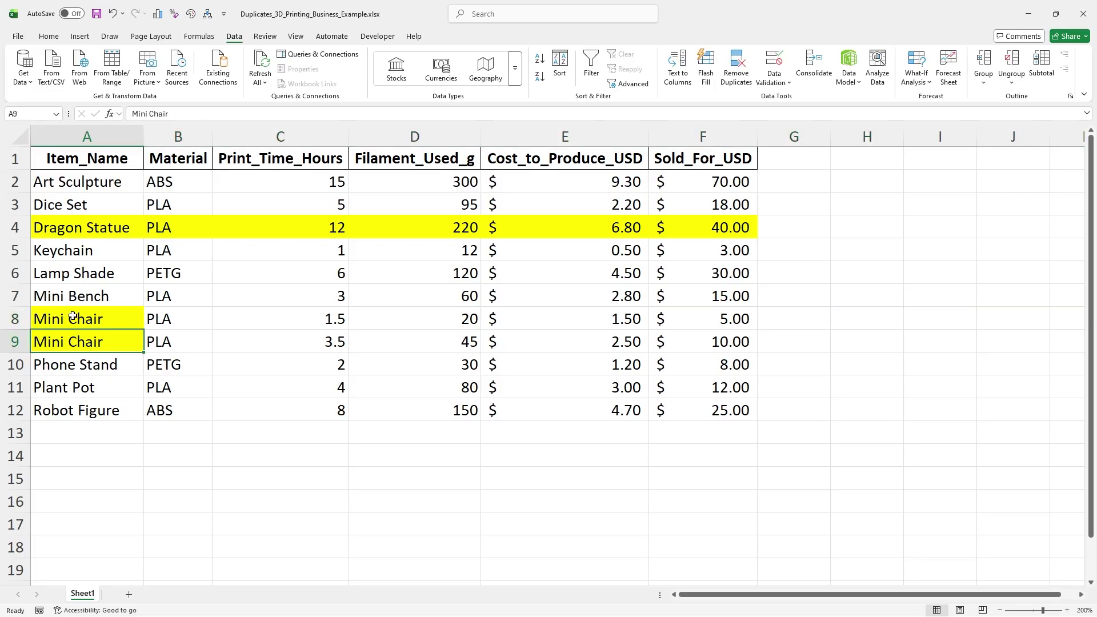
- Remove duplicates from the table again, comparing only the Item_Name column, and check the Mini Chair row
left_click(79, 318)
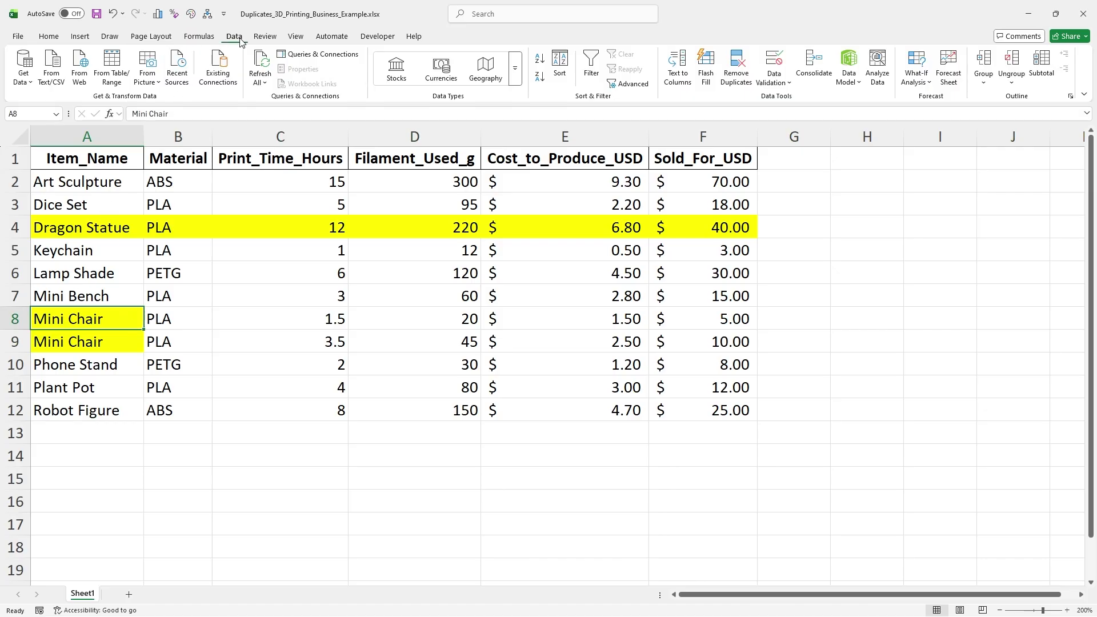
left_click(747, 78)
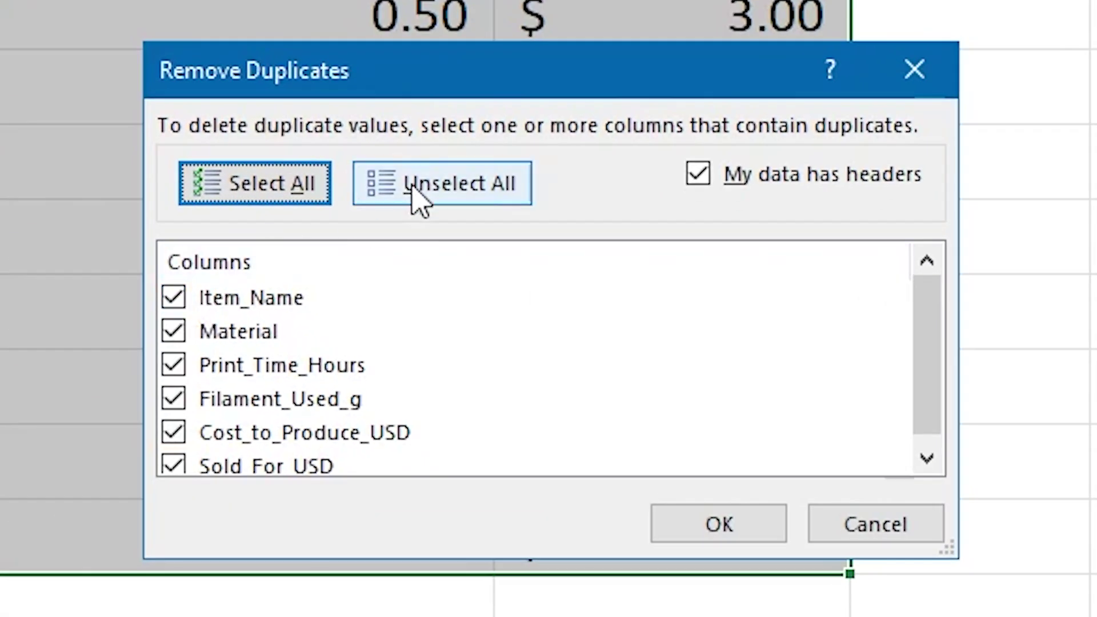
left_click(540, 257)
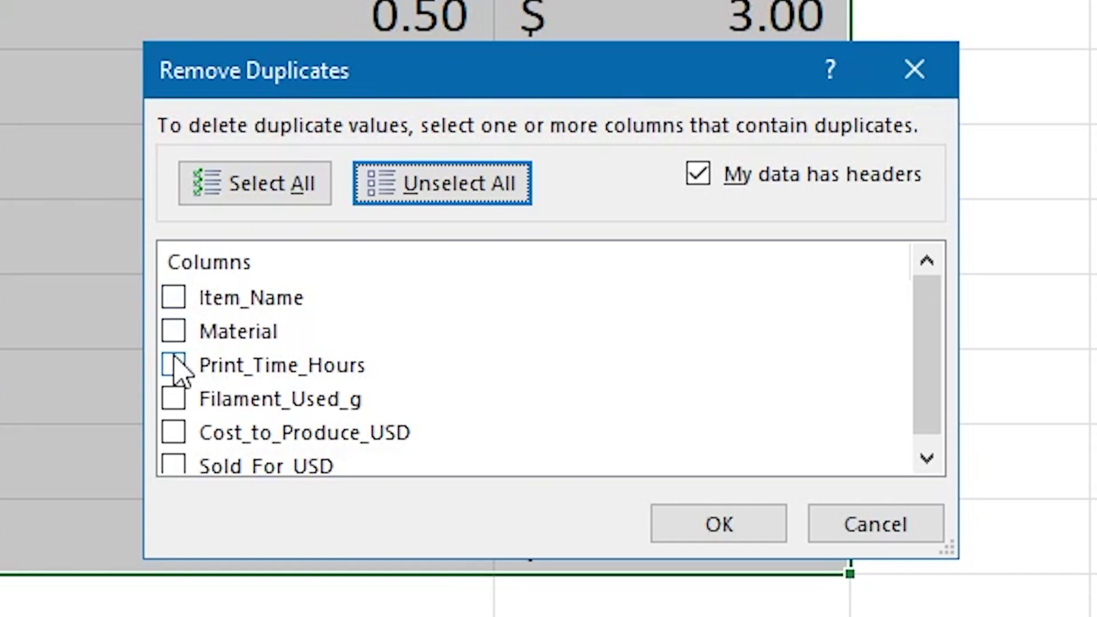
left_click(174, 297)
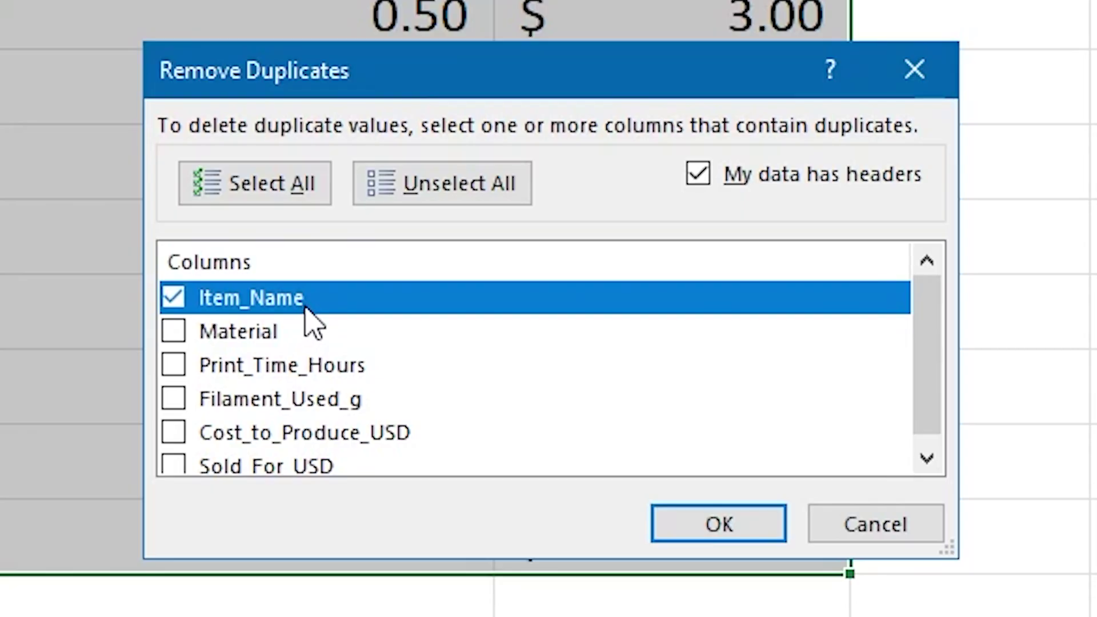
left_click(737, 527)
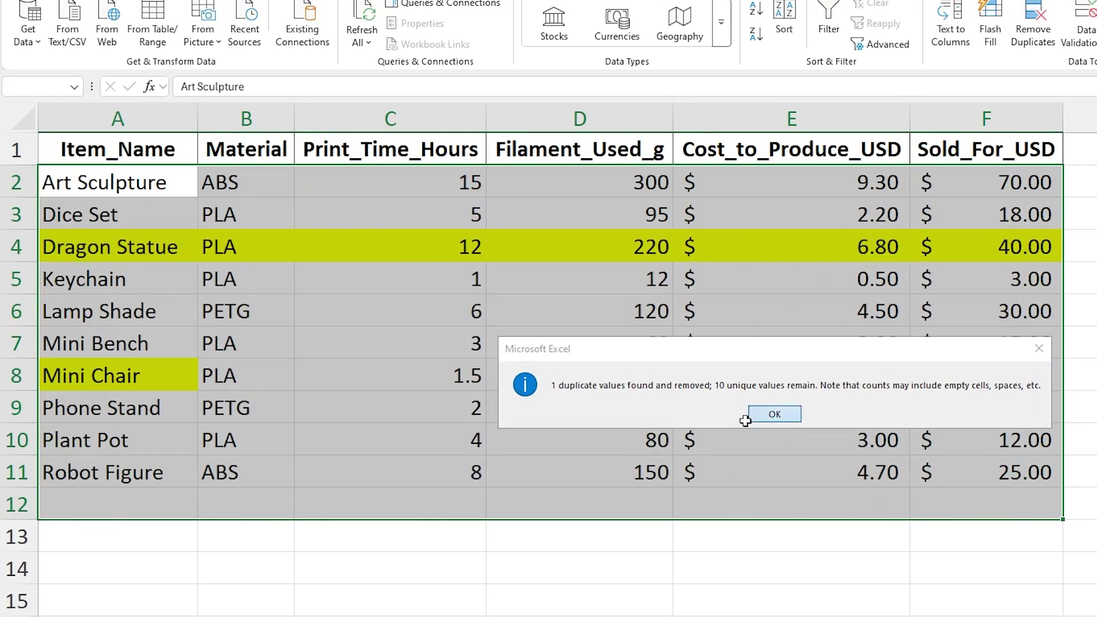
left_click(772, 414)
left_click(126, 377)
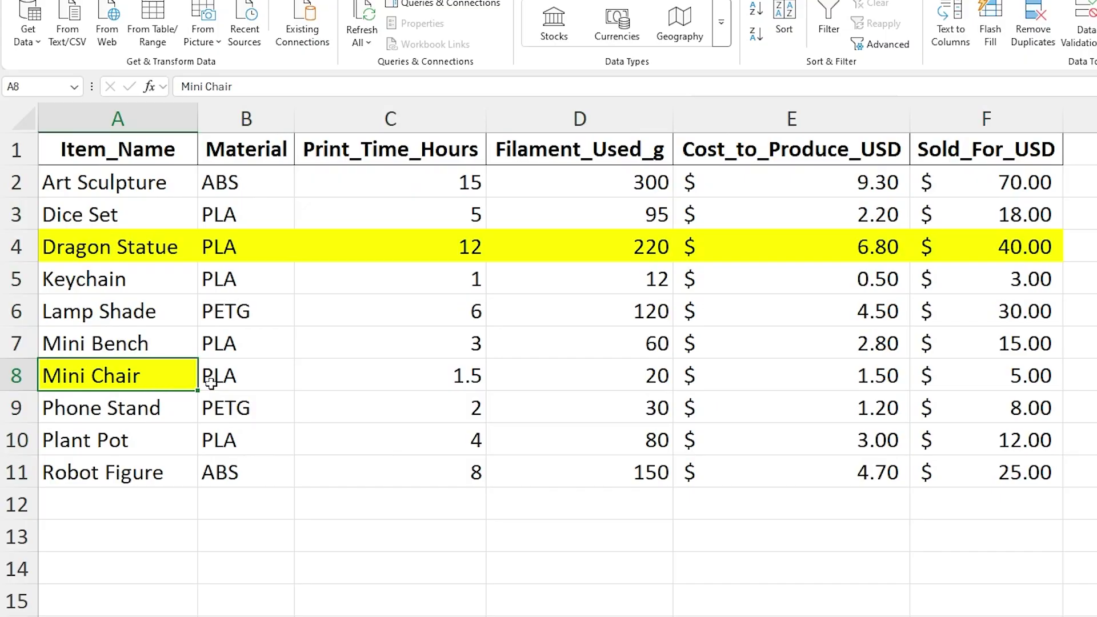
key("shift+space")
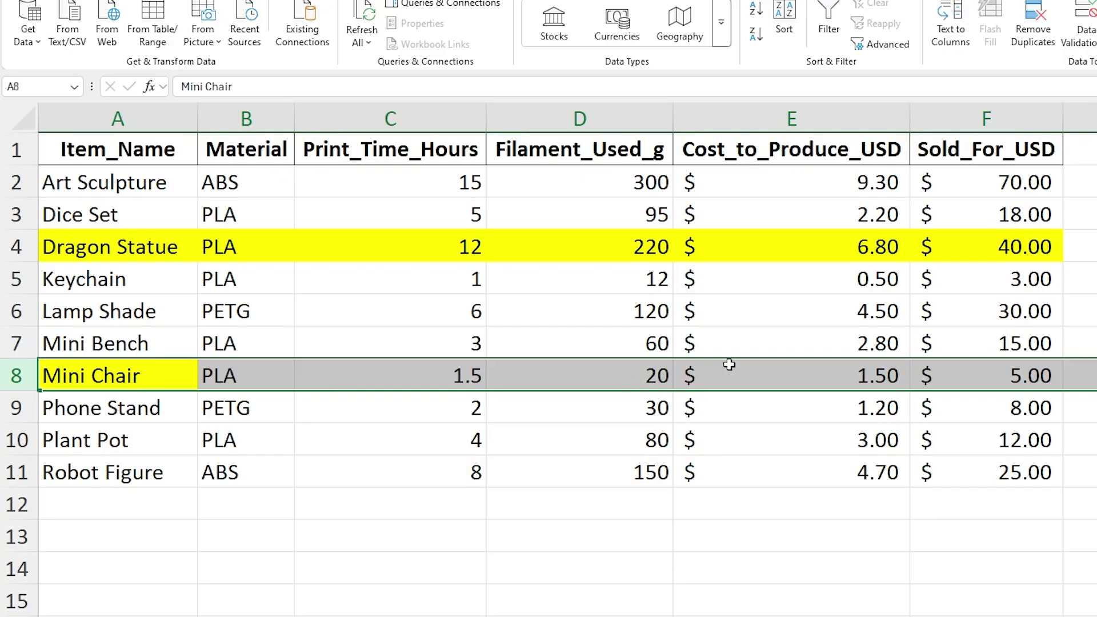
left_click(733, 342)
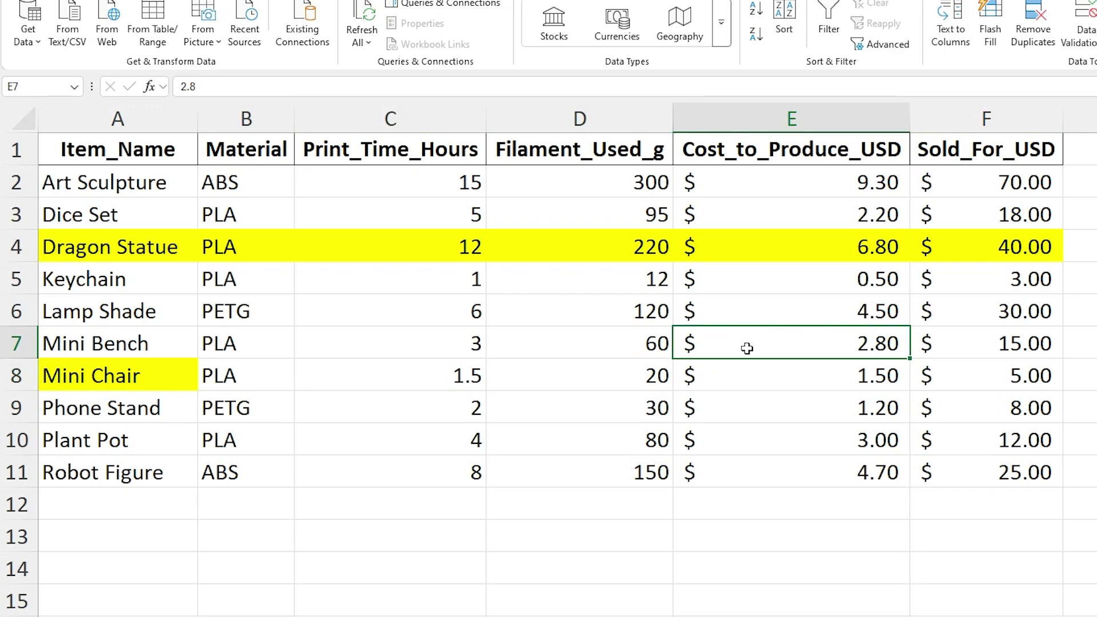